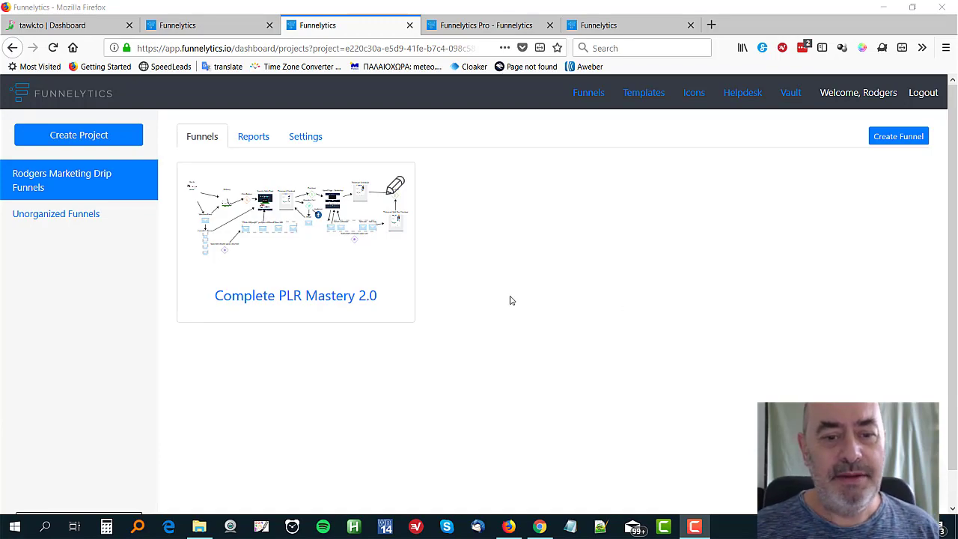
Open the Complete PLR Mastery 2.0 funnel map, zoom in slightly and show the Pages list
{"action": "left_click", "coordinate": [283, 300]}
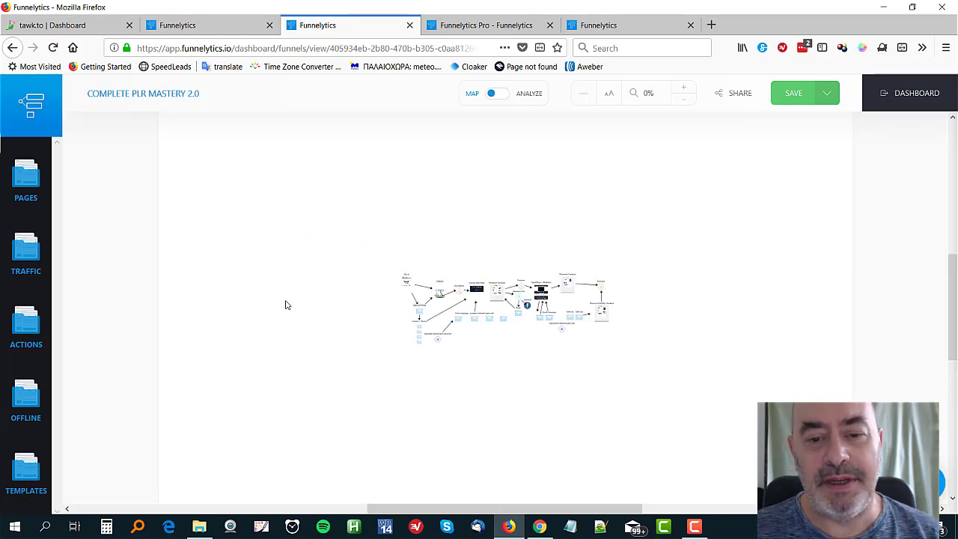
{"action": "left_click", "coordinate": [683, 88]}
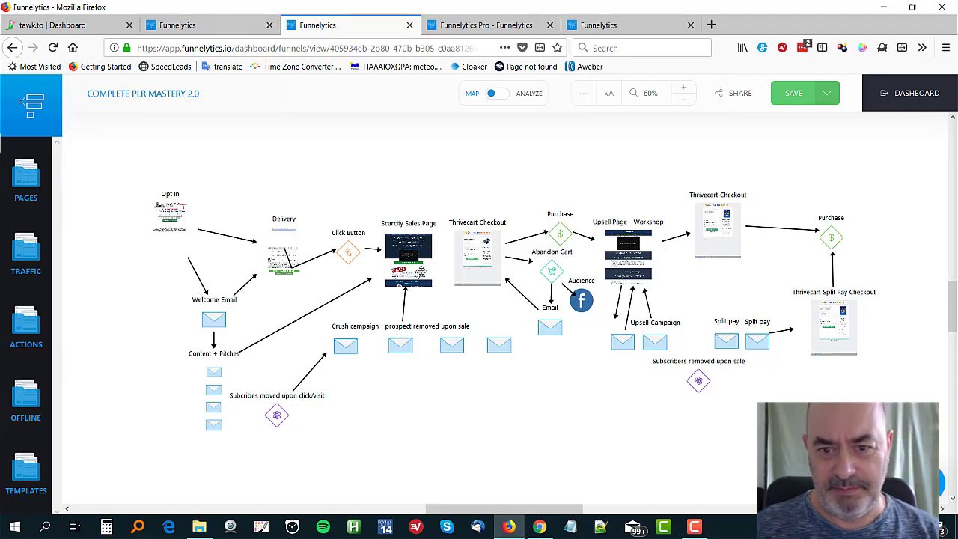
{"action": "left_click", "coordinate": [27, 184]}
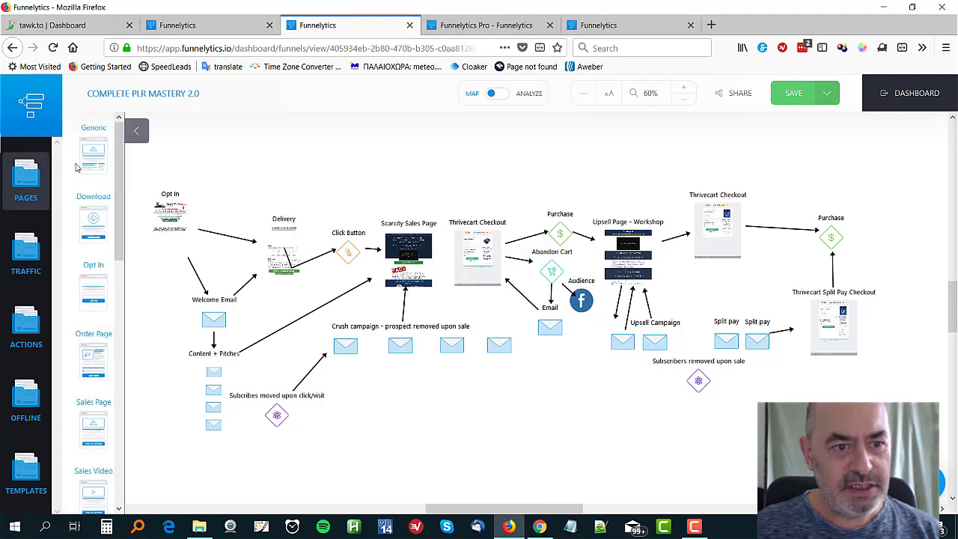
Add a trial Generic page to the canvas and open its URL and custom-thumbnail settings
{"action": "left_click_drag", "start_coordinate": [96, 159], "coordinate": [292, 168]}
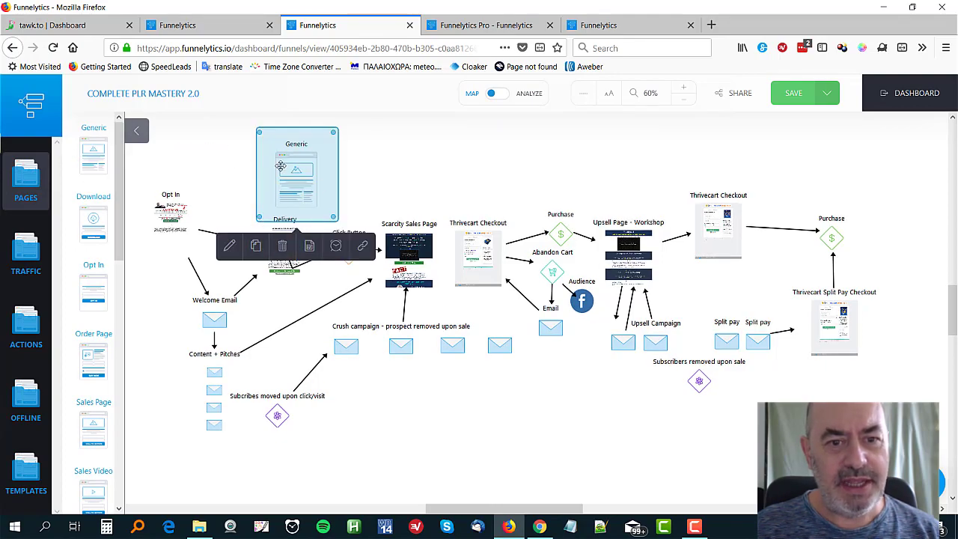
{"action": "left_click", "coordinate": [230, 245]}
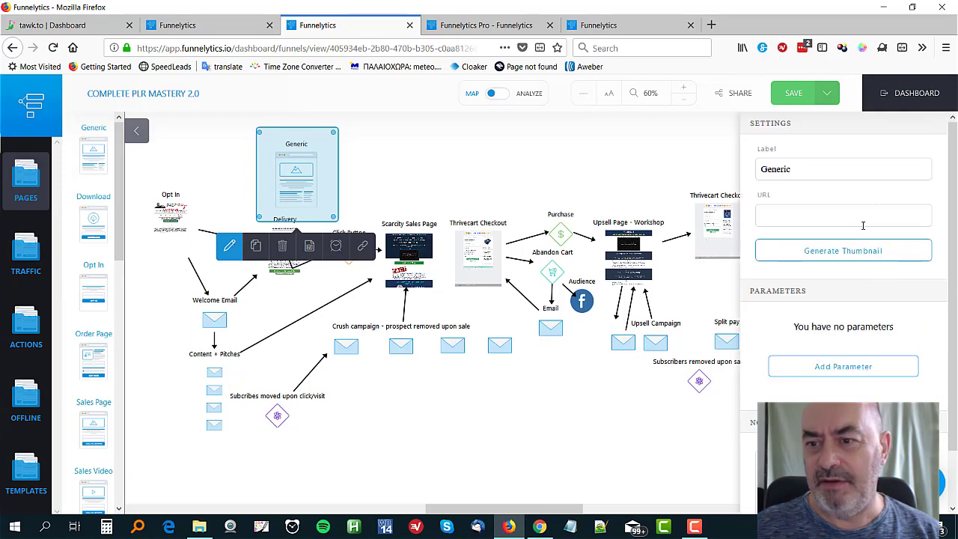
{"action": "left_click", "coordinate": [799, 214]}
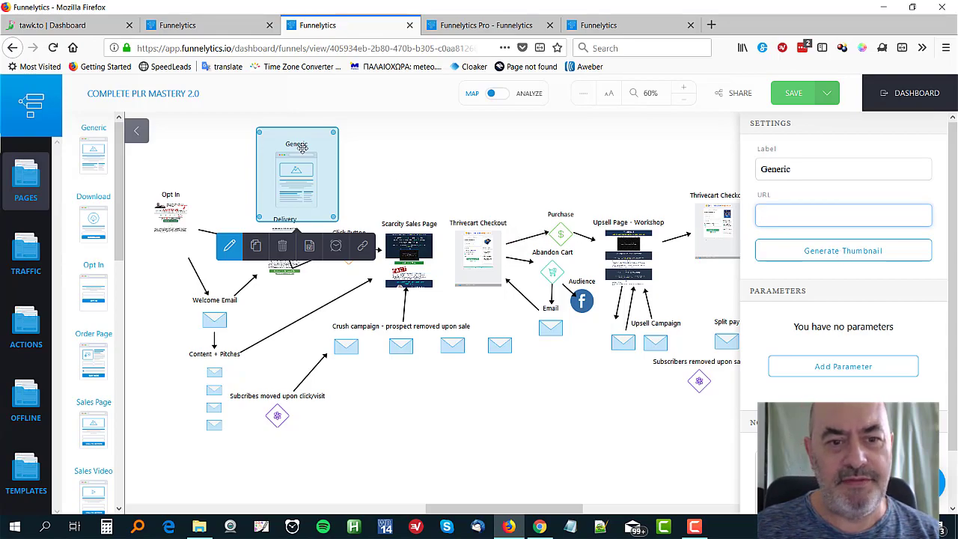
{"action": "left_click", "coordinate": [282, 246]}
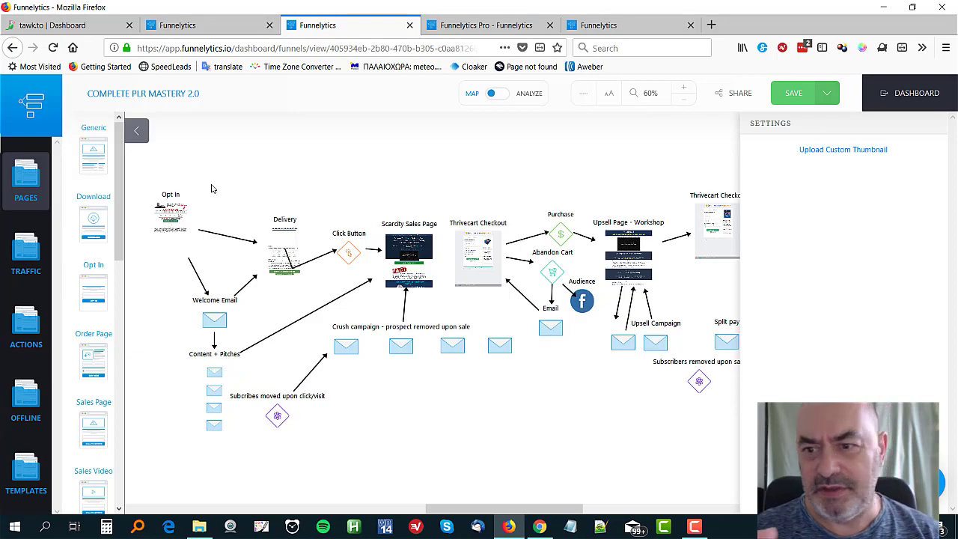
Close the page settings panel and zoom the map out to 50% to see the whole funnel
{"action": "left_click", "coordinate": [700, 137]}
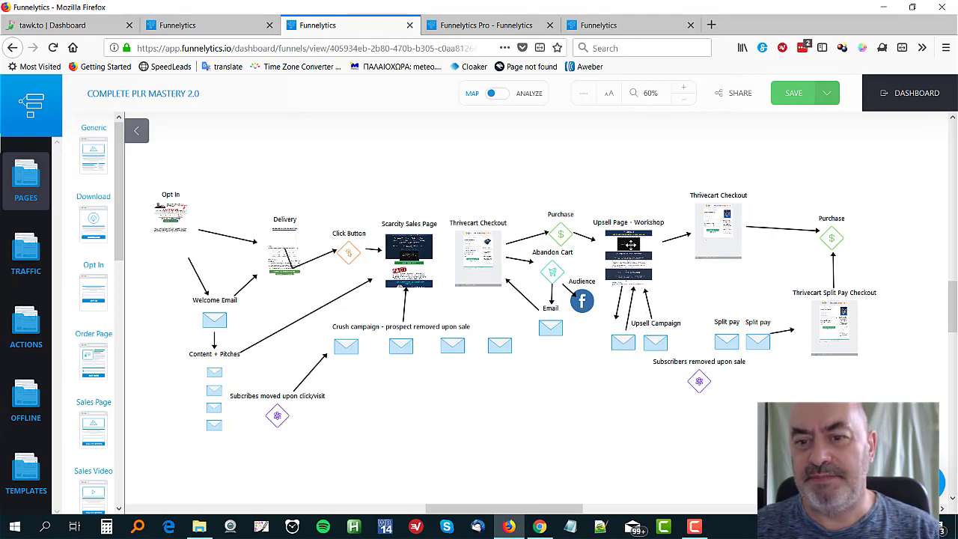
{"action": "mouse_move", "coordinate": [819, 231]}
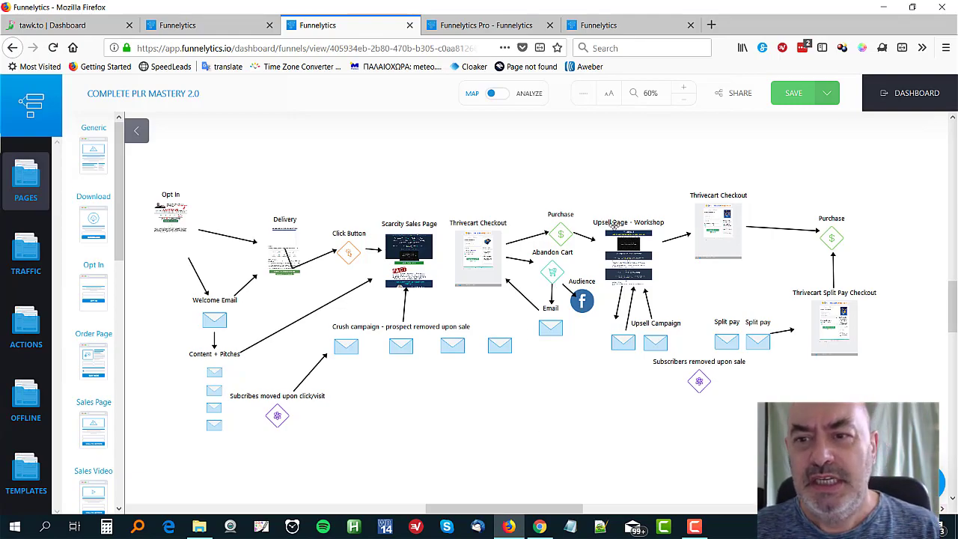
{"action": "left_click", "coordinate": [681, 105]}
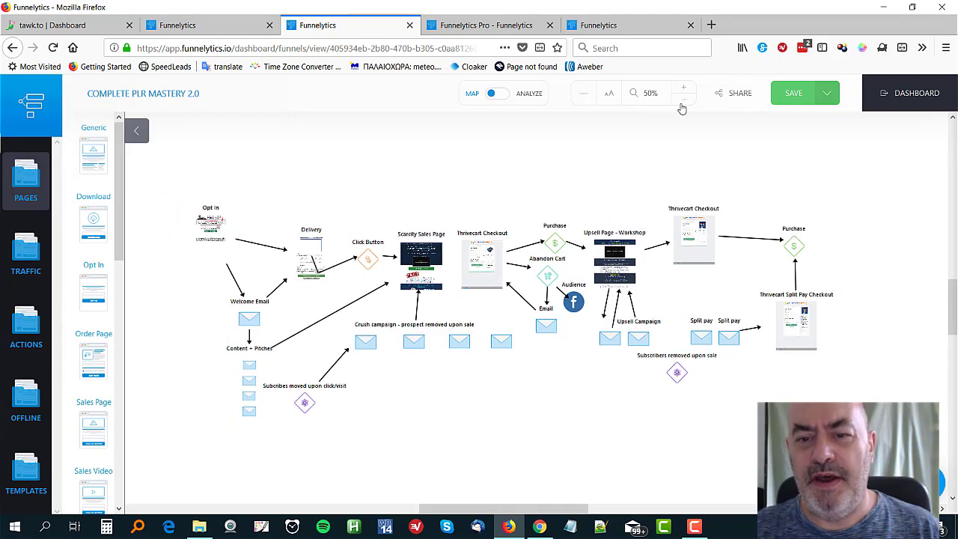
Display the funnel's Share Funnel link, then close that window
{"action": "left_click", "coordinate": [739, 94]}
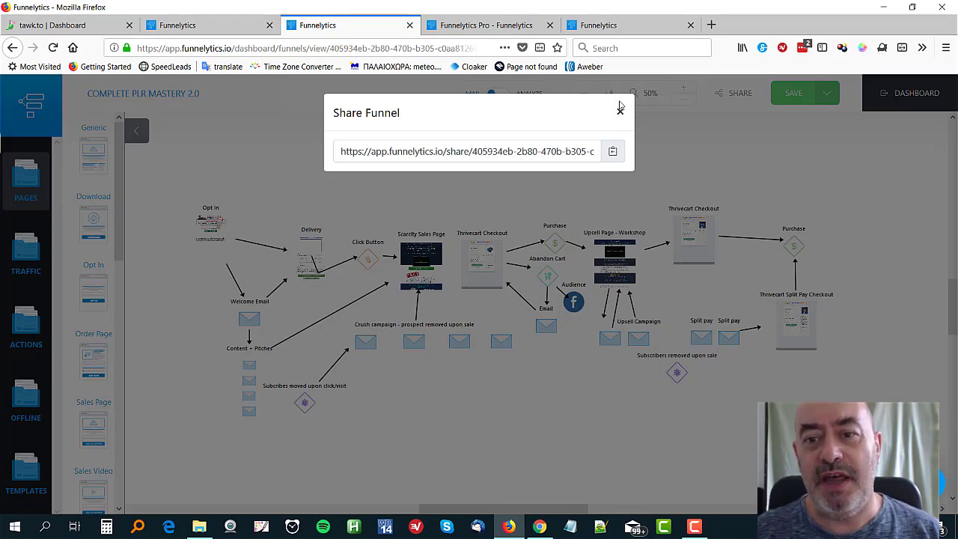
{"action": "left_click", "coordinate": [620, 108]}
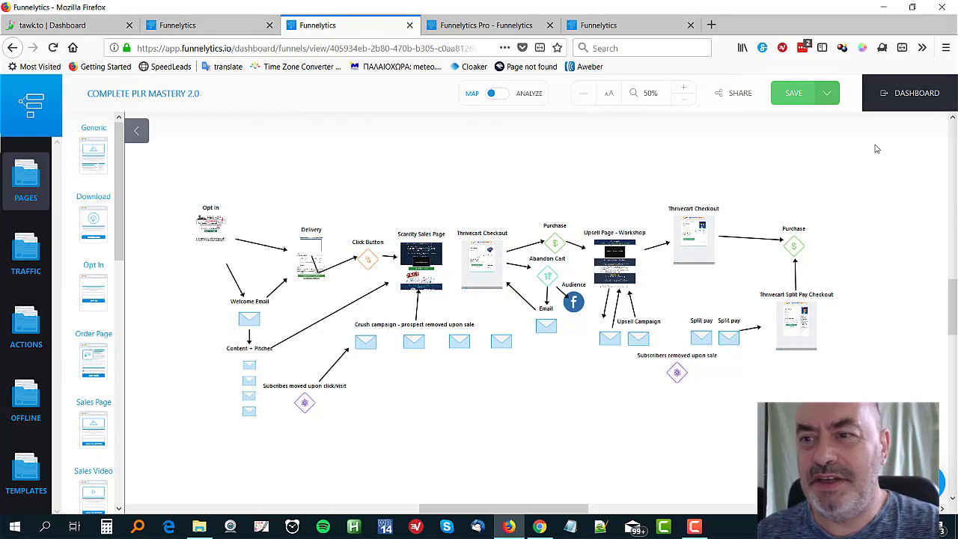
Leave the editor without saving and browse the Vault's Lead Magnet, Survey, Webinar and Product Sales templates
{"action": "left_click", "coordinate": [918, 100]}
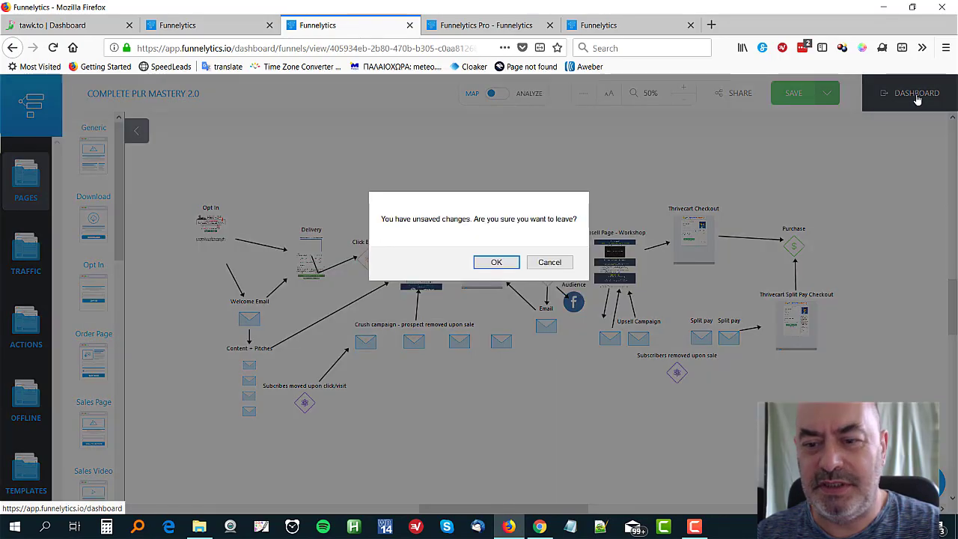
{"action": "left_click", "coordinate": [496, 263]}
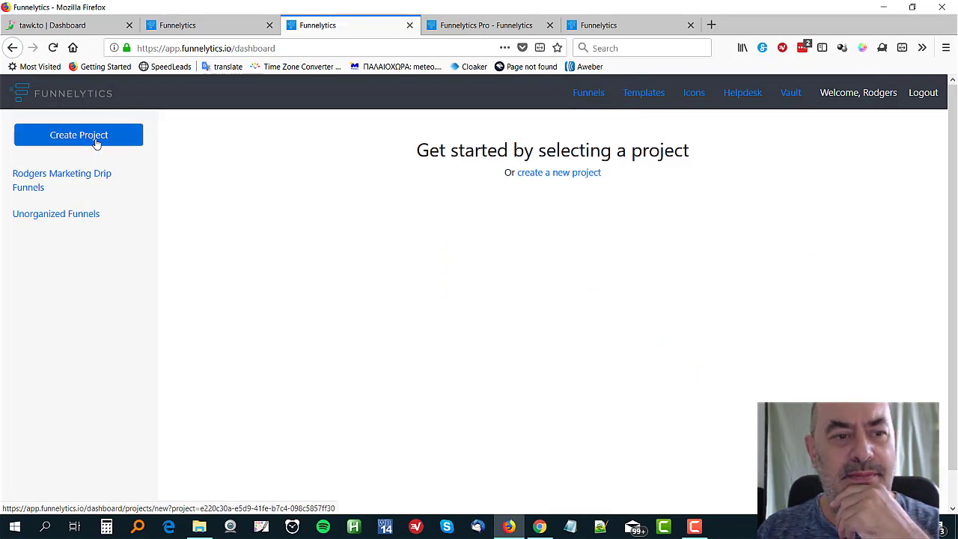
{"action": "left_click", "coordinate": [798, 95]}
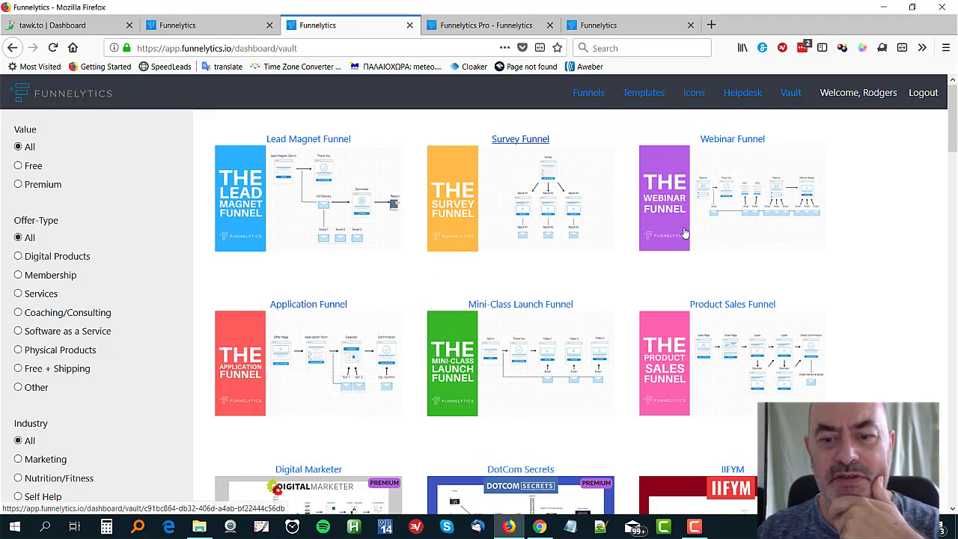
{"action": "scroll", "coordinate": [442, 311], "scroll_direction": "down", "scroll_amount": 1}
{"action": "scroll", "coordinate": [443, 314], "scroll_direction": "down", "scroll_amount": 3}
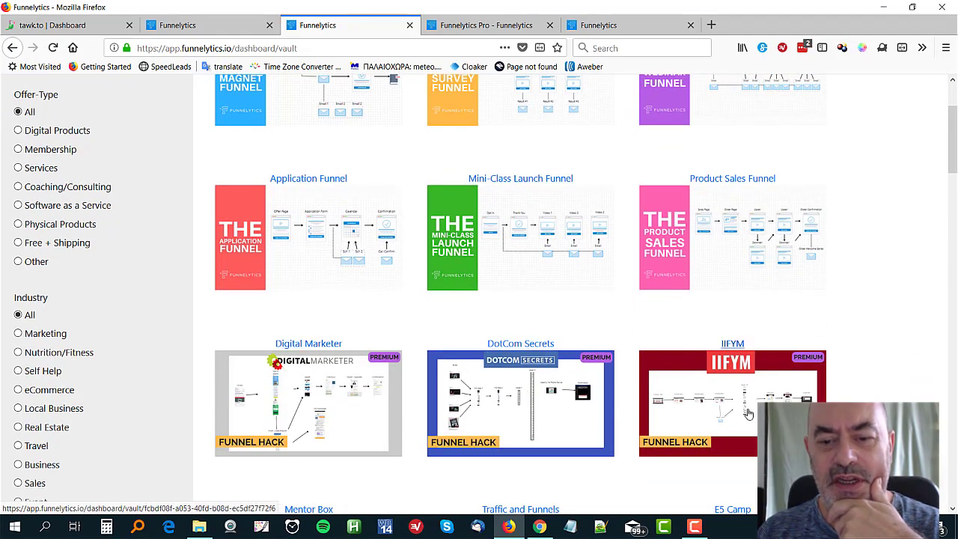
{"action": "scroll", "coordinate": [487, 385], "scroll_direction": "down", "scroll_amount": 7}
{"action": "scroll", "coordinate": [424, 357], "scroll_direction": "down", "scroll_amount": 4}
{"action": "scroll", "coordinate": [335, 298], "scroll_direction": "up", "scroll_amount": 10}
{"action": "scroll", "coordinate": [334, 297], "scroll_direction": "up", "scroll_amount": 3}
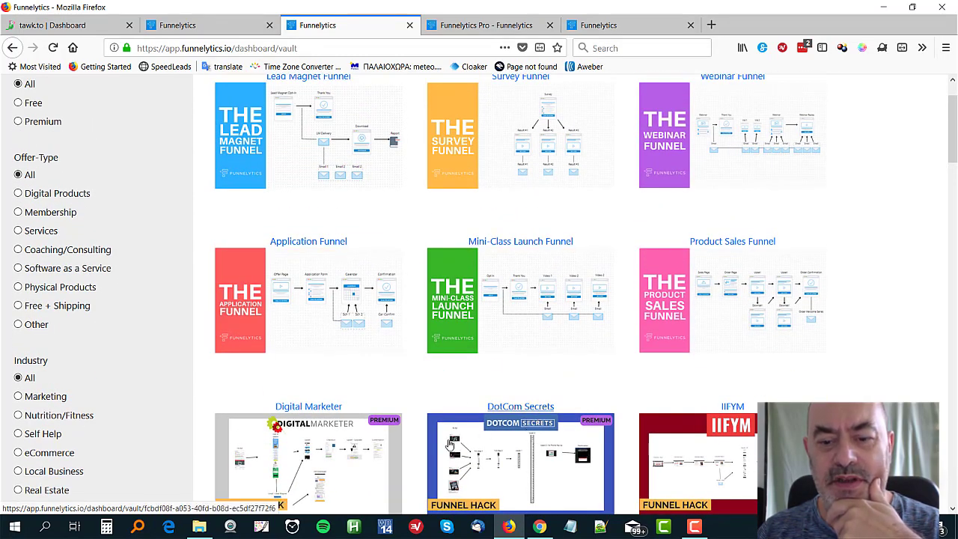
{"action": "scroll", "coordinate": [365, 238], "scroll_direction": "up", "scroll_amount": 2}
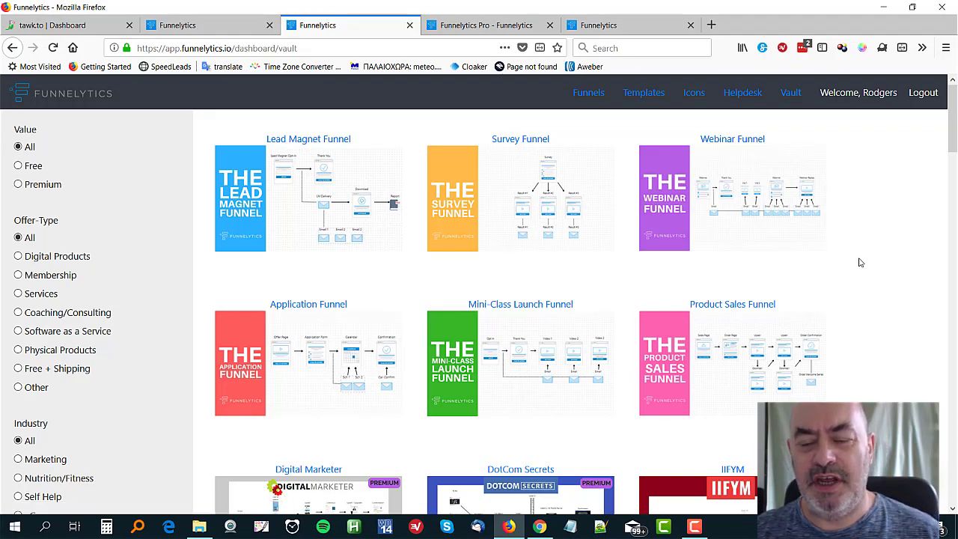
{"action": "left_click", "coordinate": [539, 527]}
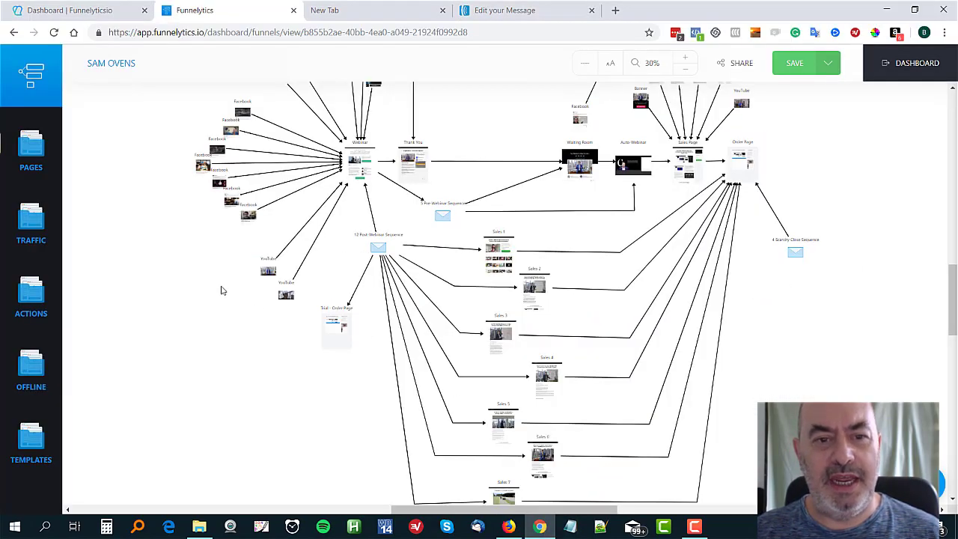
{"action": "scroll", "coordinate": [159, 195], "scroll_direction": "up", "scroll_amount": 2}
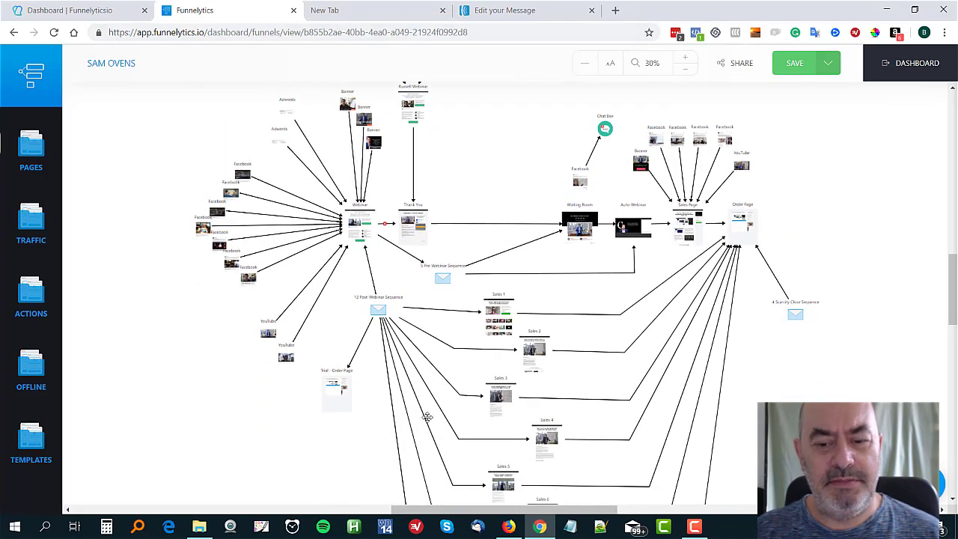
{"action": "left_click", "coordinate": [508, 527]}
{"action": "scroll", "coordinate": [468, 307], "scroll_direction": "down", "scroll_amount": 6}
Scroll past the Squarespace, Organifi and Frank Kern funnel hacks down to the Sam Ovens card
{"action": "scroll", "coordinate": [474, 321], "scroll_direction": "up", "scroll_amount": 3}
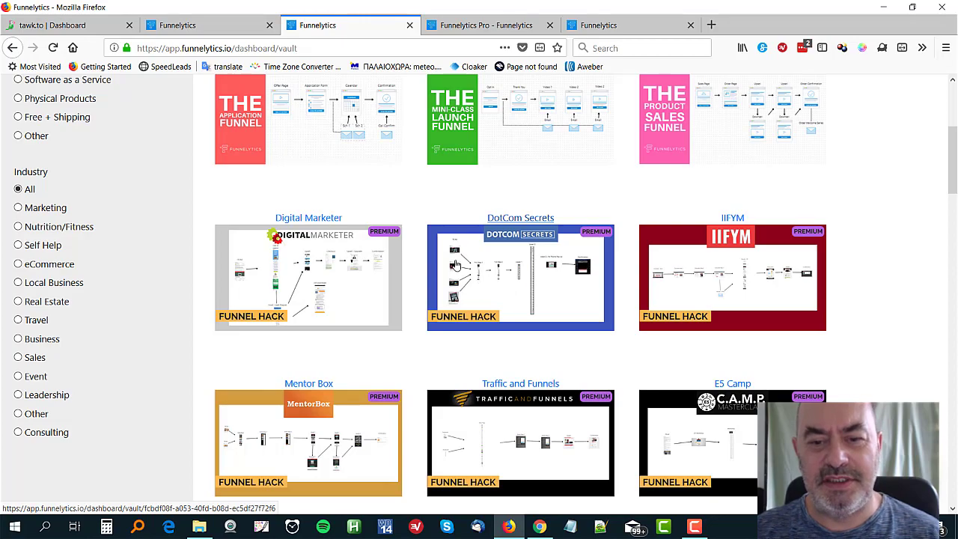
{"action": "scroll", "coordinate": [432, 199], "scroll_direction": "down", "scroll_amount": 1}
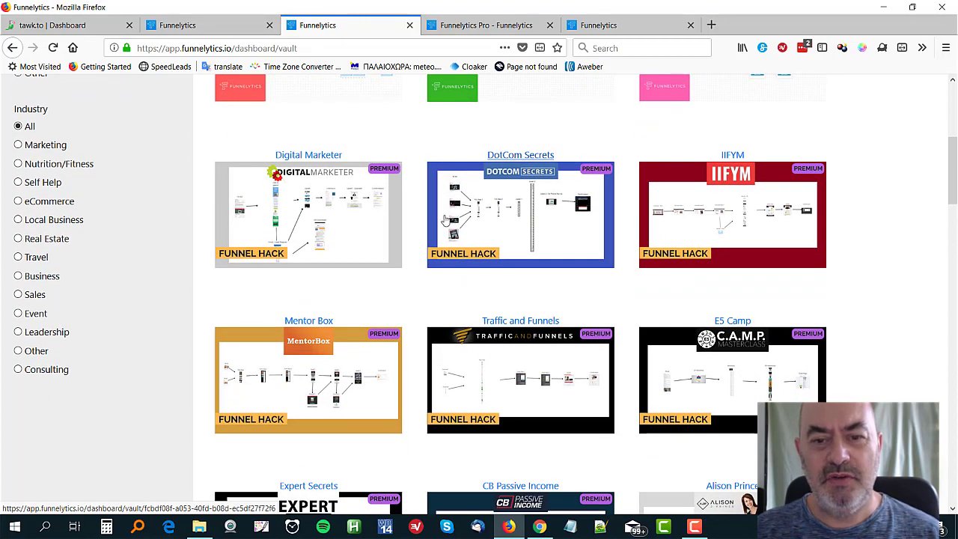
{"action": "scroll", "coordinate": [522, 296], "scroll_direction": "down", "scroll_amount": 1}
{"action": "scroll", "coordinate": [524, 298], "scroll_direction": "down", "scroll_amount": 1}
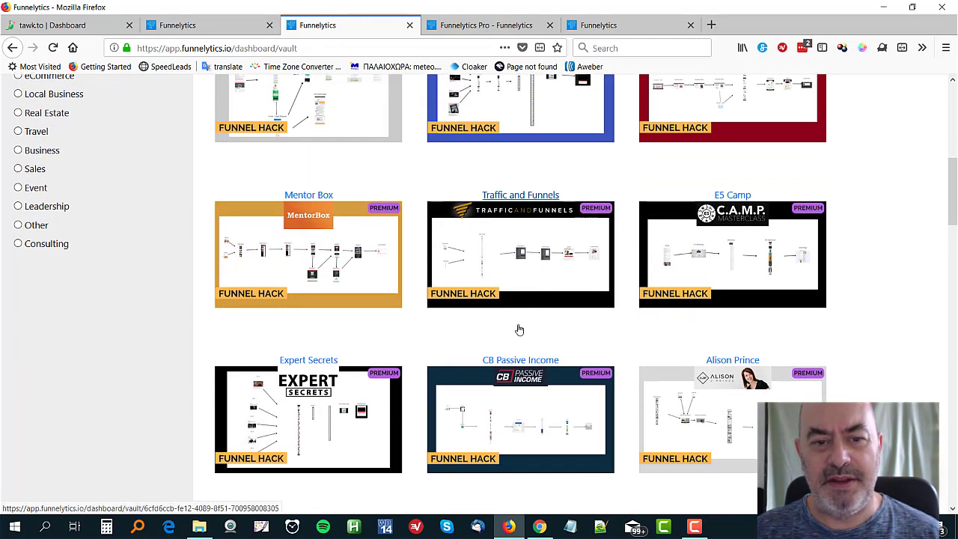
{"action": "scroll", "coordinate": [561, 319], "scroll_direction": "down", "scroll_amount": 3}
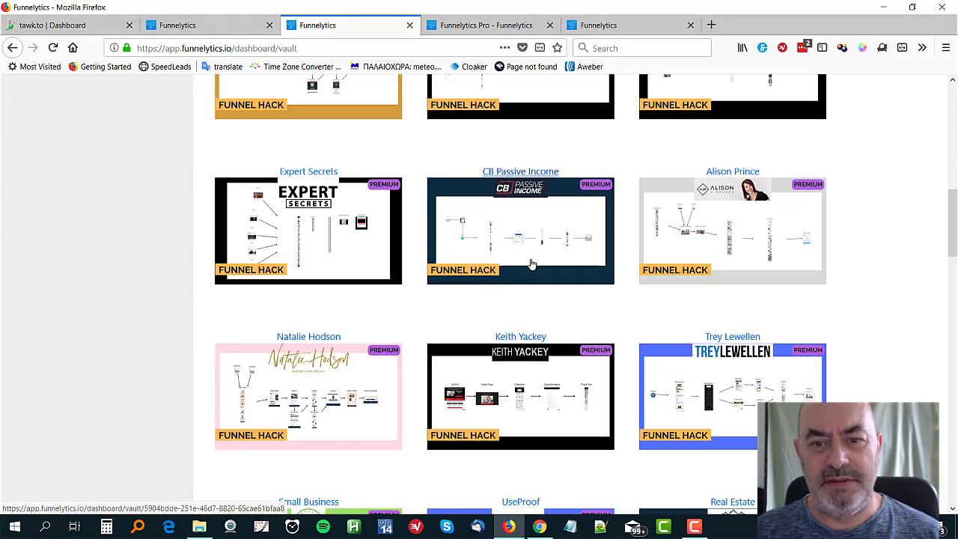
{"action": "scroll", "coordinate": [517, 296], "scroll_direction": "down", "scroll_amount": 3}
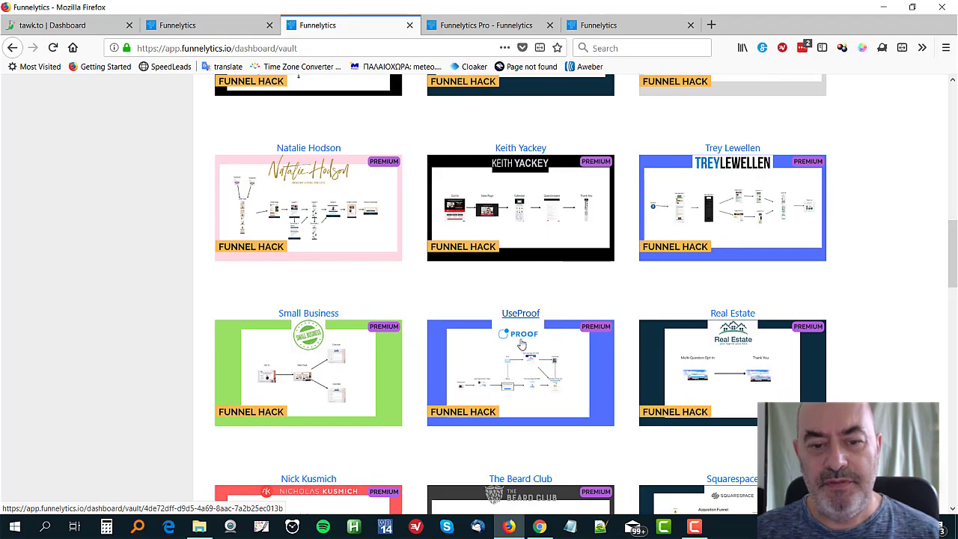
{"action": "scroll", "coordinate": [524, 334], "scroll_direction": "down", "scroll_amount": 3}
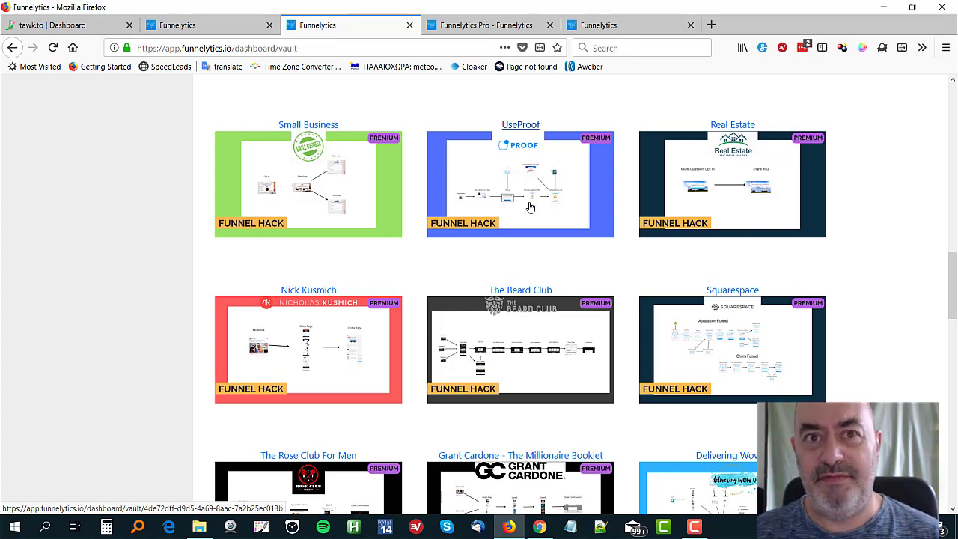
{"action": "scroll", "coordinate": [174, 240], "scroll_direction": "down", "scroll_amount": 2}
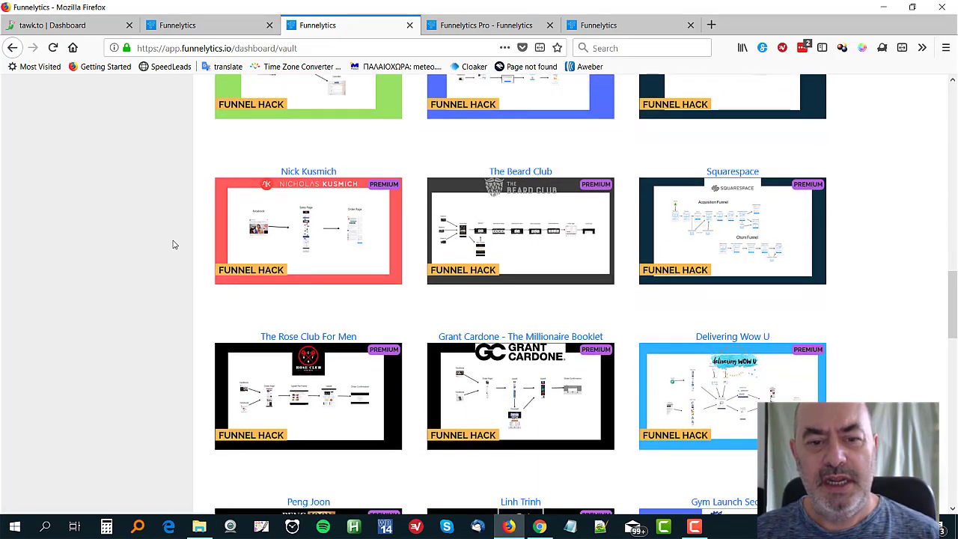
{"action": "scroll", "coordinate": [172, 245], "scroll_direction": "down", "scroll_amount": 1}
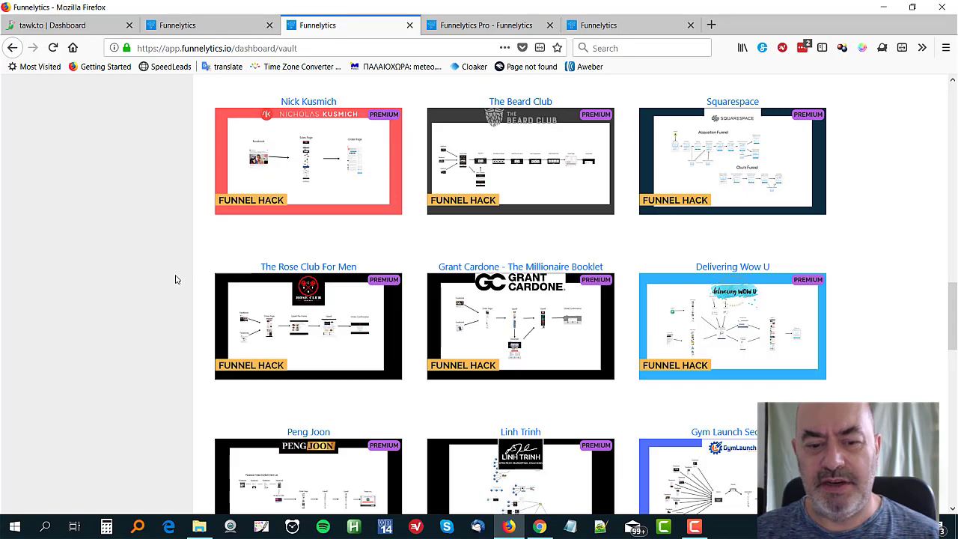
{"action": "scroll", "coordinate": [176, 280], "scroll_direction": "down", "scroll_amount": 5}
{"action": "scroll", "coordinate": [176, 280], "scroll_direction": "down", "scroll_amount": 1}
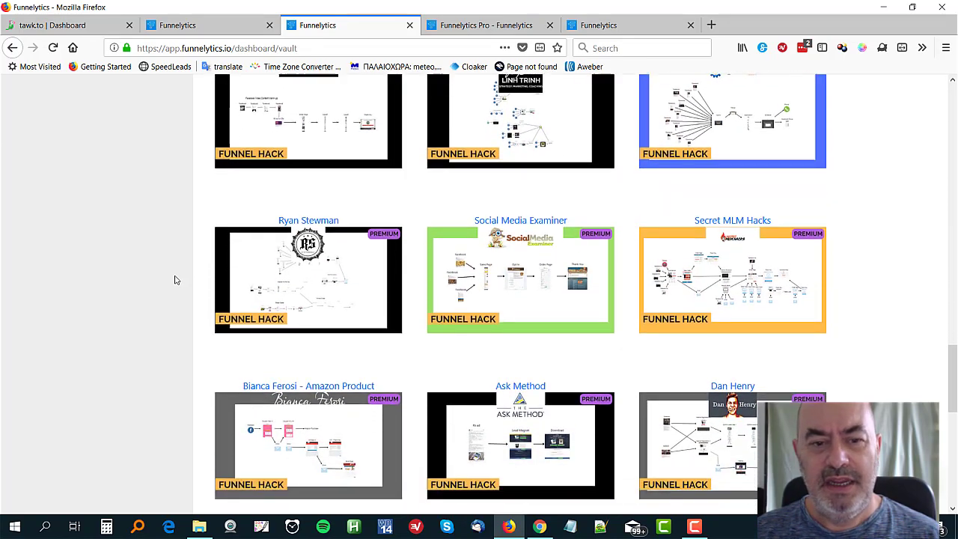
{"action": "scroll", "coordinate": [176, 280], "scroll_direction": "down", "scroll_amount": 1}
{"action": "scroll", "coordinate": [176, 280], "scroll_direction": "down", "scroll_amount": 2}
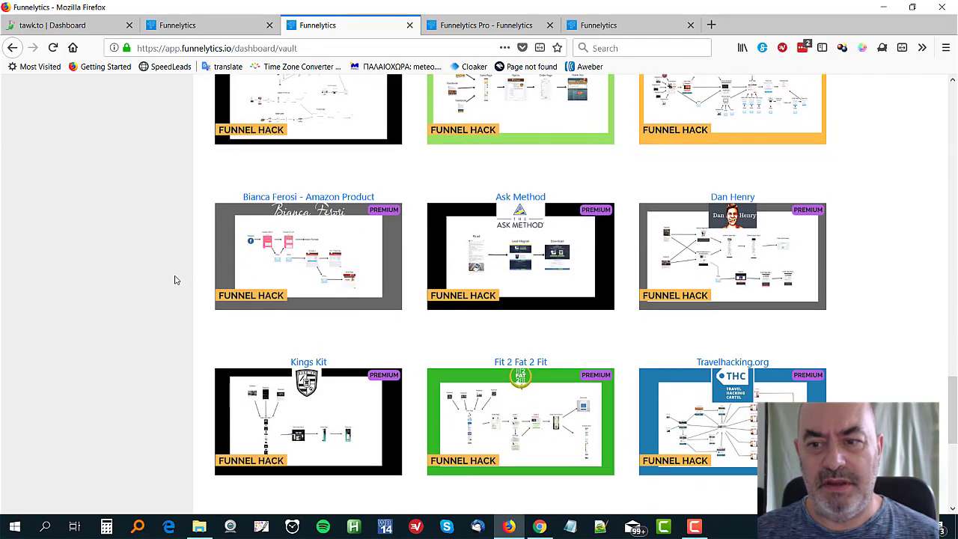
{"action": "scroll", "coordinate": [178, 279], "scroll_direction": "down", "scroll_amount": 2}
{"action": "scroll", "coordinate": [177, 279], "scroll_direction": "down", "scroll_amount": 3}
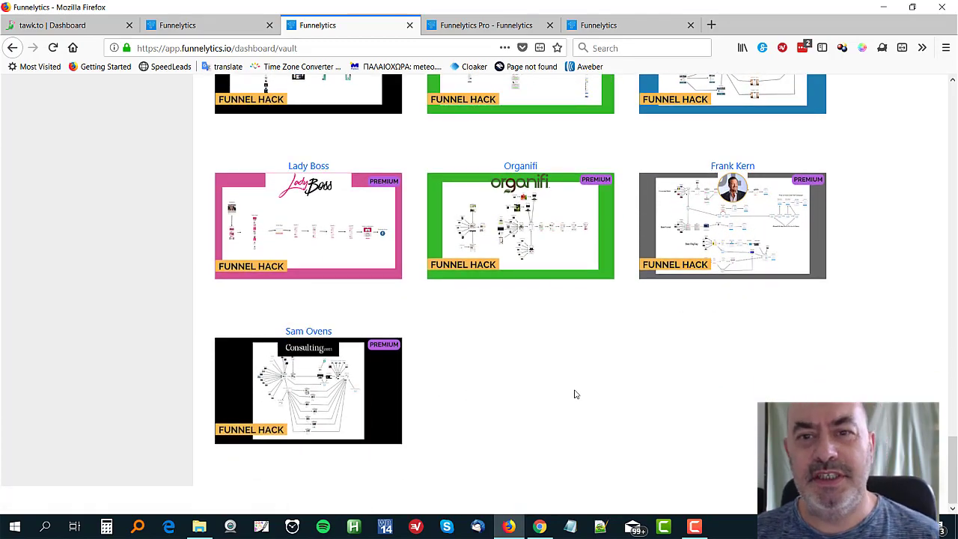
Bring up the Sam Ovens funnel map in Chrome and look over its webinar-to-order-page flow
{"action": "left_click", "coordinate": [539, 527]}
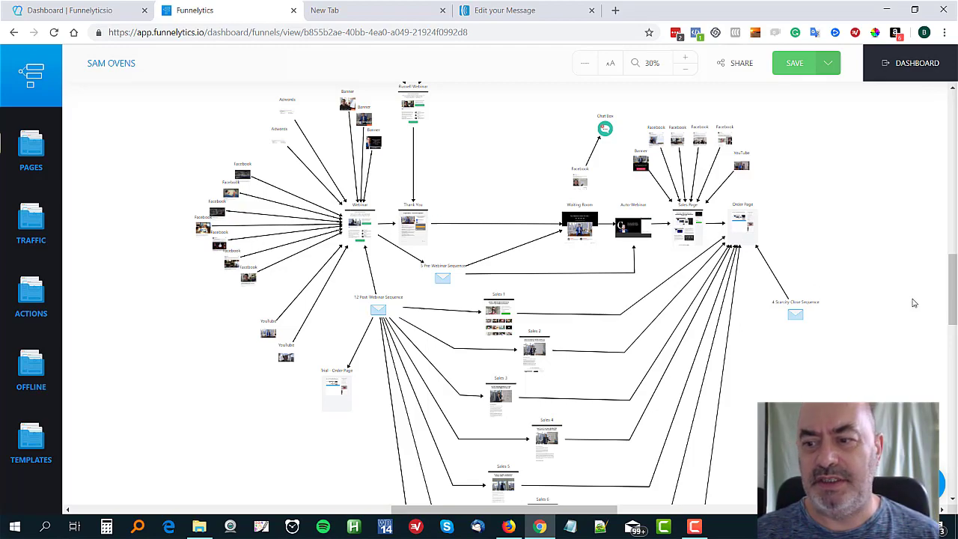
{"action": "mouse_move", "coordinate": [951, 283]}
{"action": "left_mouse_down"}
{"action": "mouse_move", "coordinate": [951, 254]}
{"action": "mouse_move", "coordinate": [951, 308]}
{"action": "mouse_move", "coordinate": [952, 274]}
{"action": "mouse_move", "coordinate": [952, 285]}
{"action": "left_mouse_up"}
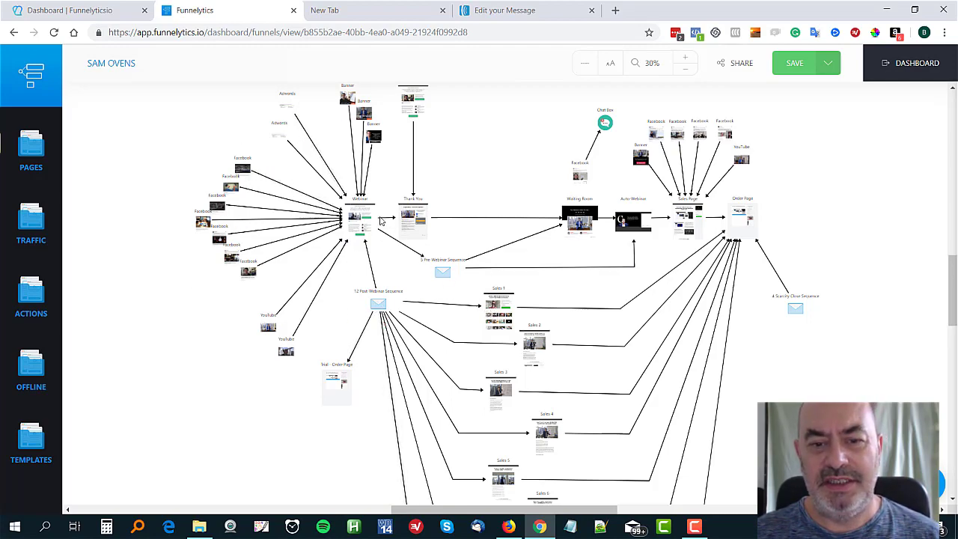
{"action": "mouse_move", "coordinate": [953, 292]}
{"action": "left_mouse_down"}
{"action": "mouse_move", "coordinate": [954, 269]}
{"action": "mouse_move", "coordinate": [953, 283]}
{"action": "left_mouse_up"}
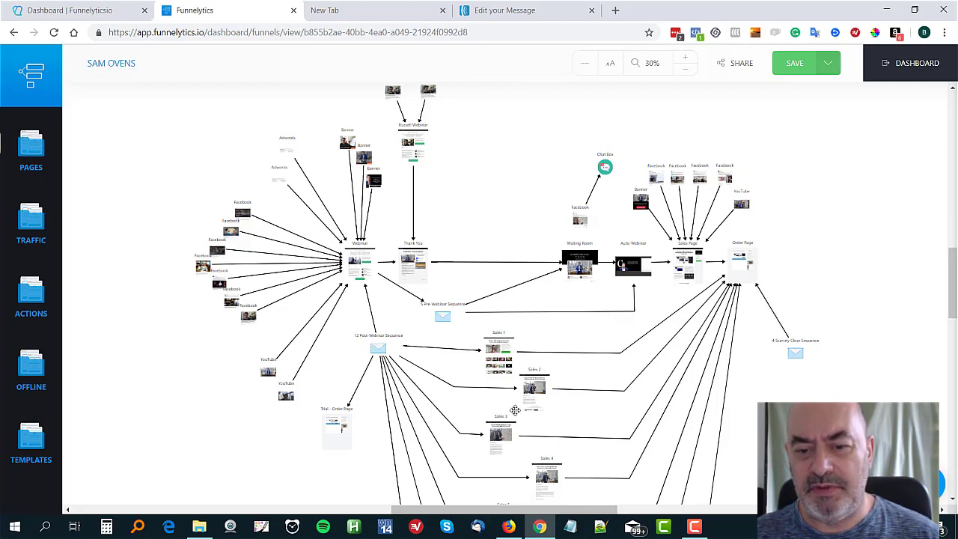
Scroll up and down the Sam Ovens funnel map to review it
{"action": "scroll", "coordinate": [497, 428], "scroll_direction": "down", "scroll_amount": 1}
{"action": "scroll", "coordinate": [497, 428], "scroll_direction": "down", "scroll_amount": 1}
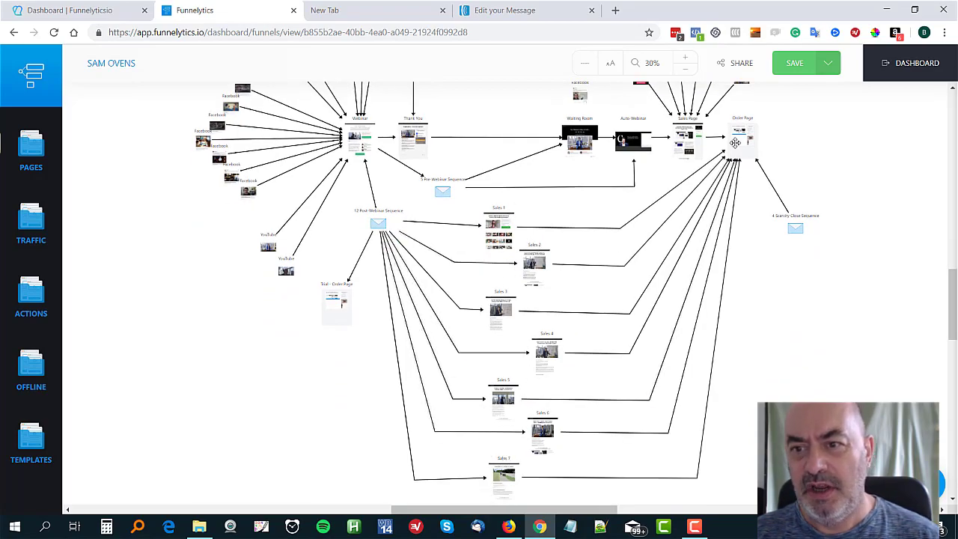
{"action": "scroll", "coordinate": [763, 324], "scroll_direction": "up", "scroll_amount": 1}
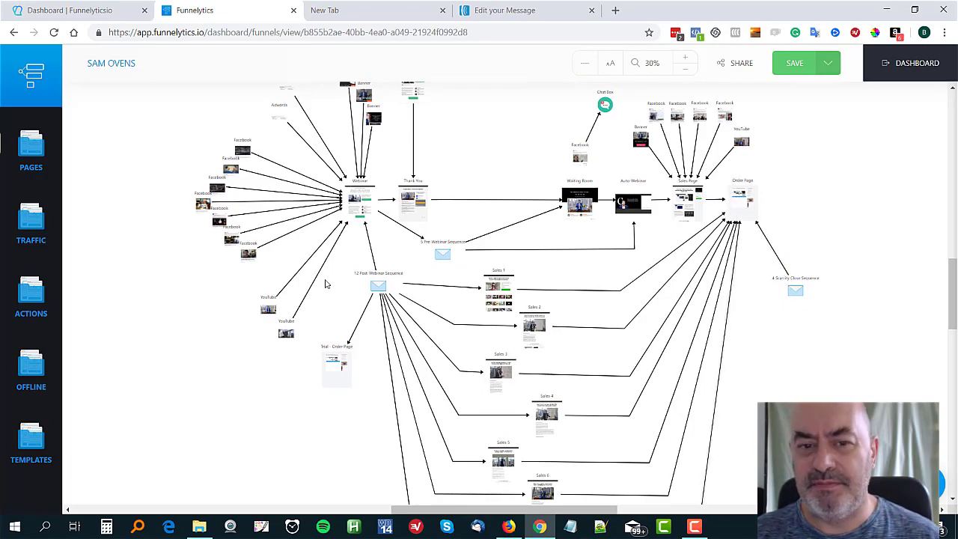
{"action": "scroll", "coordinate": [202, 332], "scroll_direction": "up", "scroll_amount": 1}
{"action": "scroll", "coordinate": [193, 335], "scroll_direction": "down", "scroll_amount": 3}
{"action": "scroll", "coordinate": [189, 343], "scroll_direction": "up", "scroll_amount": 2}
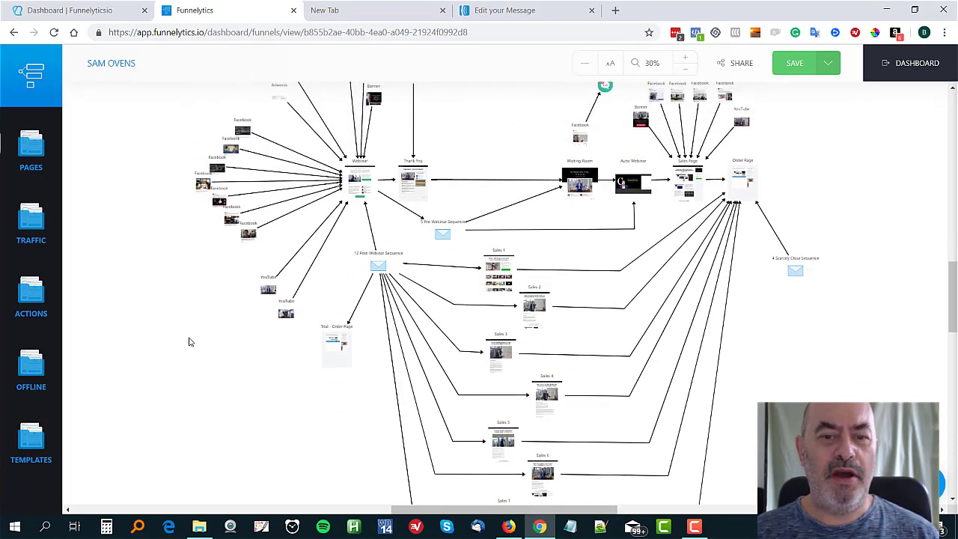
{"action": "scroll", "coordinate": [189, 338], "scroll_direction": "up", "scroll_amount": 3}
{"action": "scroll", "coordinate": [189, 338], "scroll_direction": "down", "scroll_amount": 3}
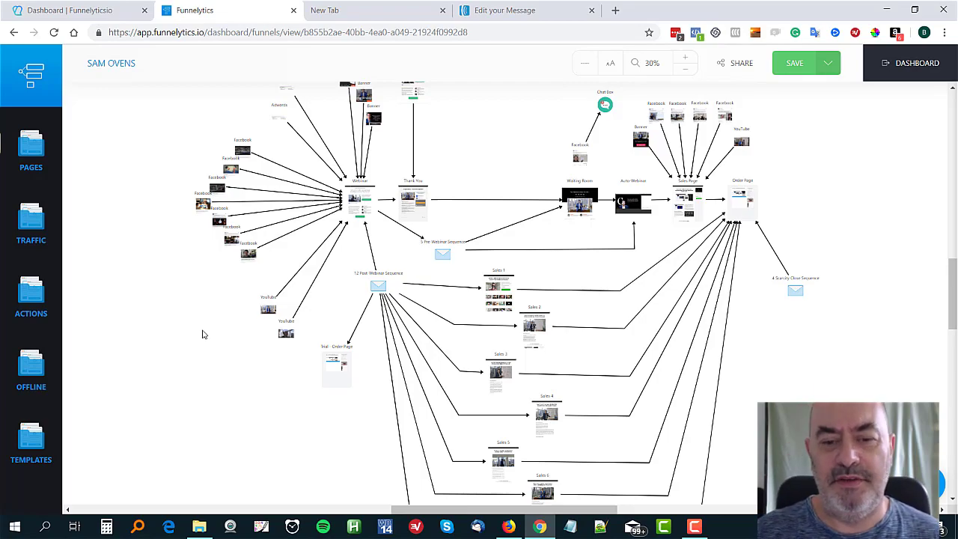
Return to the Firefox vault page and reopen the Complete PLR Mastery 2.0 funnel tab
{"action": "left_click", "coordinate": [508, 526]}
{"action": "scroll", "coordinate": [364, 315], "scroll_direction": "up", "scroll_amount": 20}
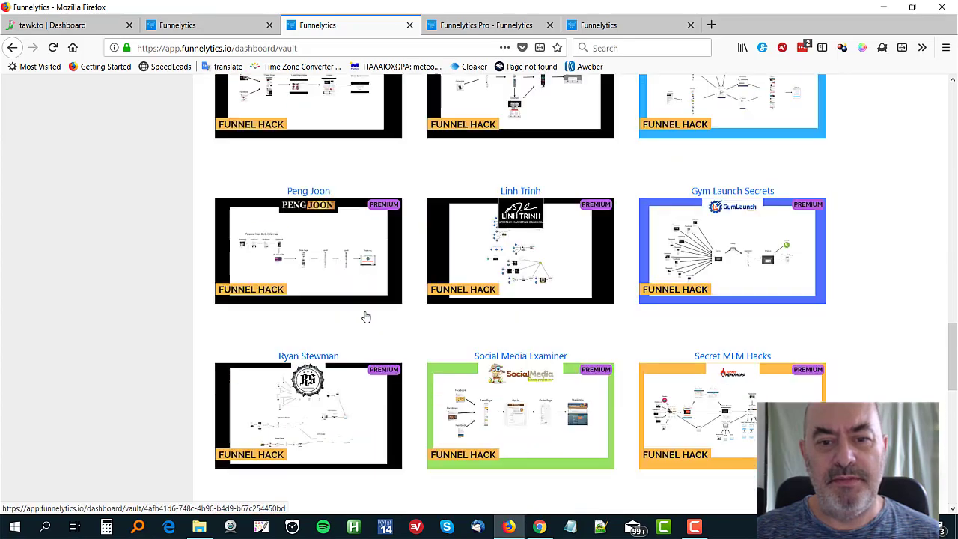
{"action": "scroll", "coordinate": [365, 315], "scroll_direction": "up", "scroll_amount": 3}
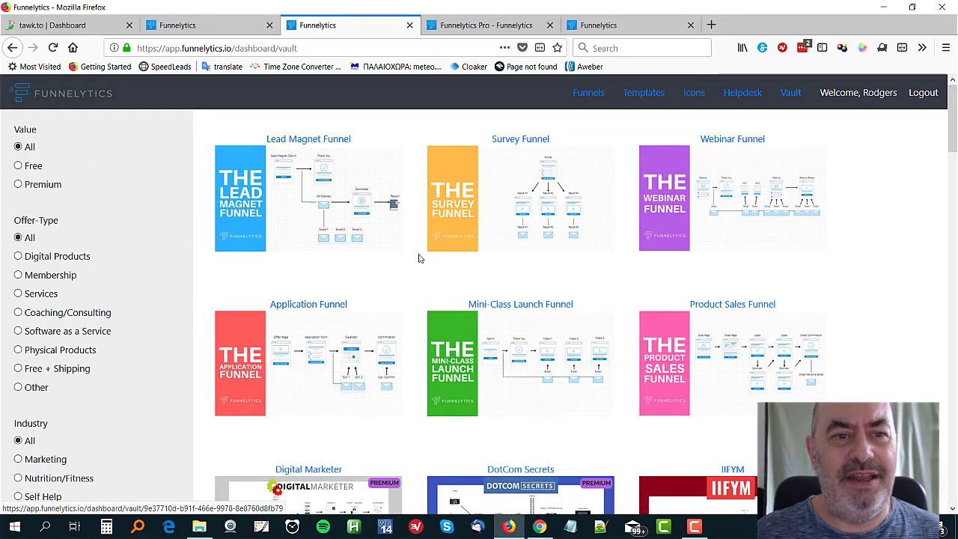
{"action": "left_click", "coordinate": [221, 25]}
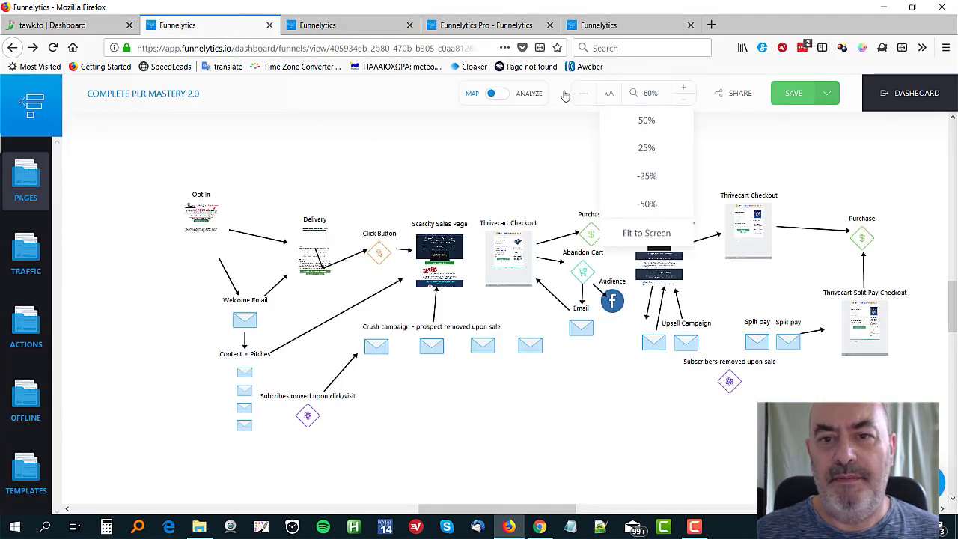